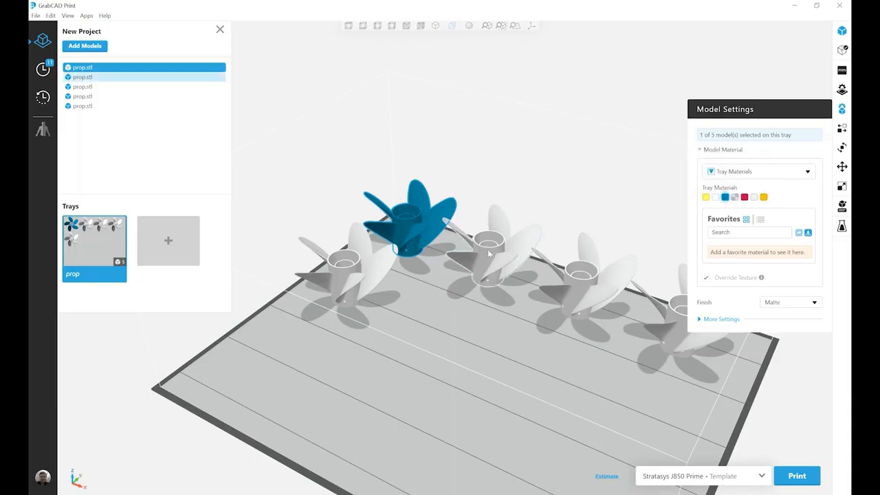
Colour the propeller next to the blue one purple (#C715E6) with the Color Picker, and display its colour values as HSLA.
click(488, 249)
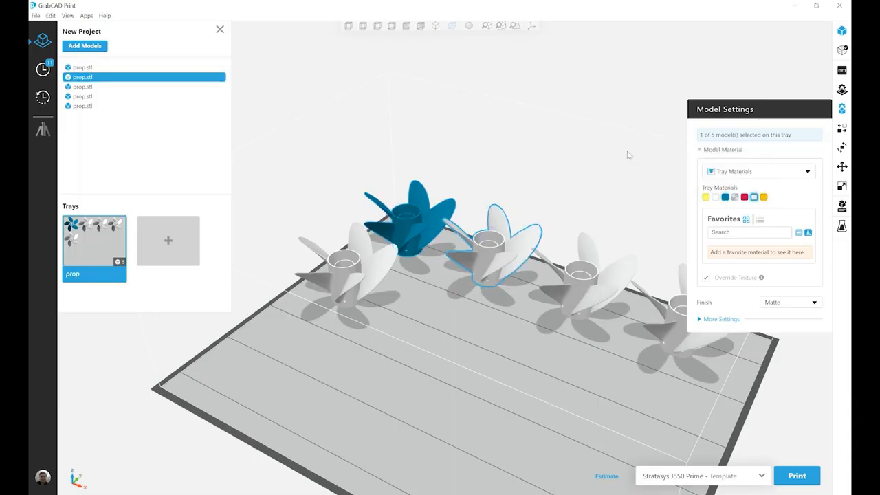
click(808, 172)
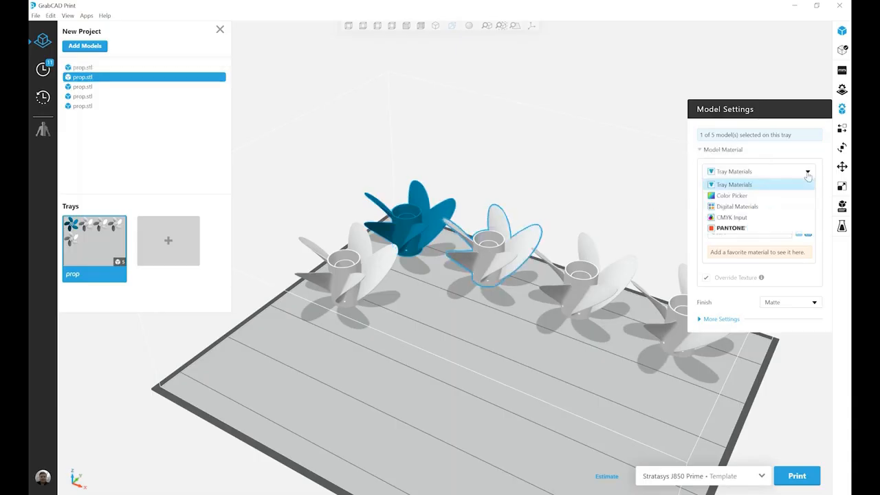
click(768, 199)
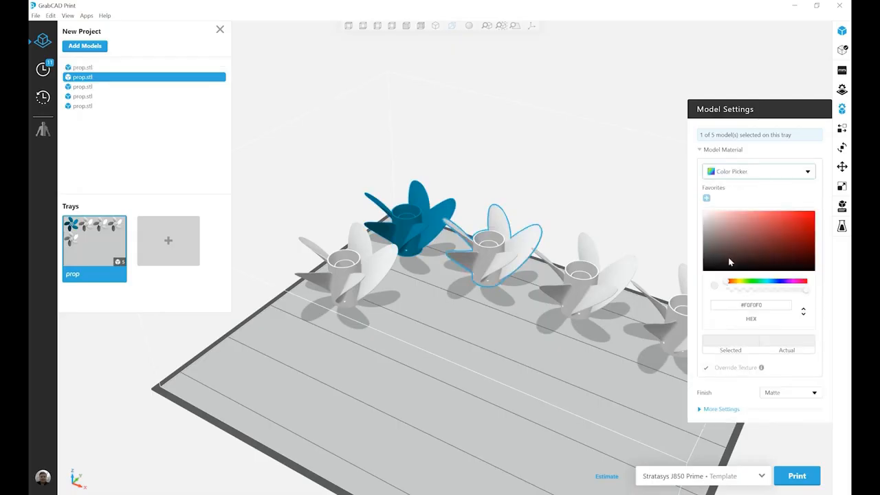
drag(732, 281, 794, 276)
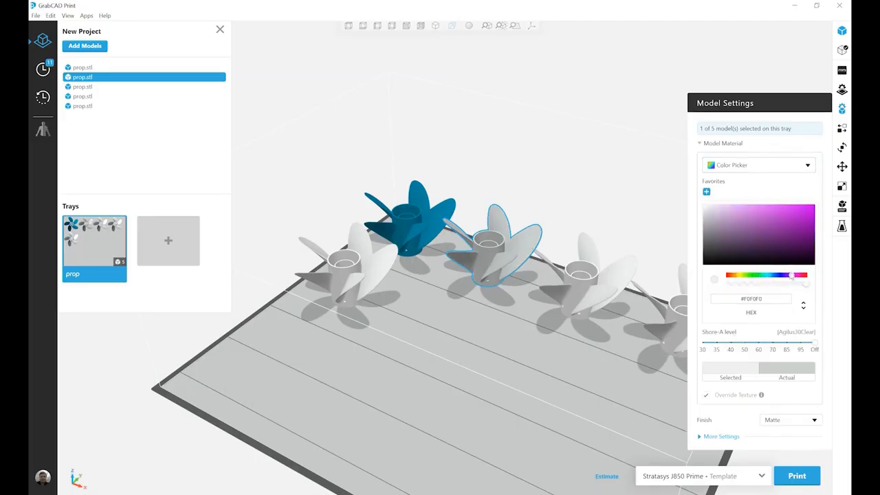
click(805, 212)
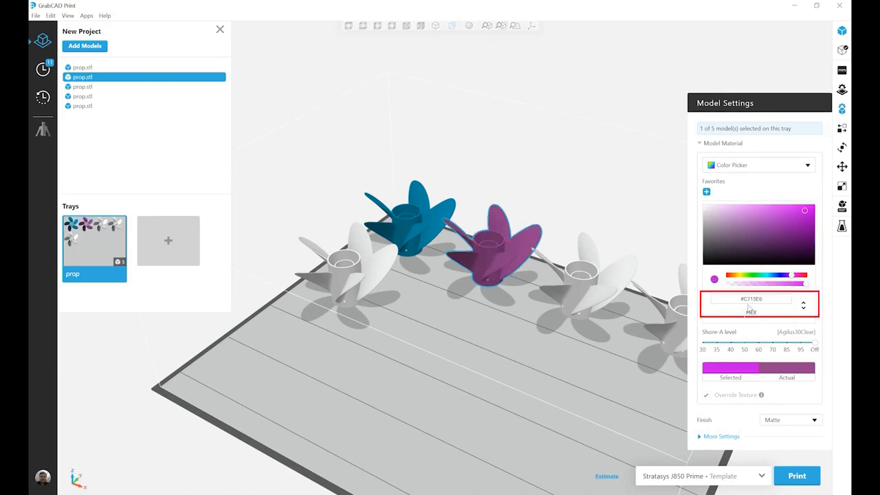
click(804, 306)
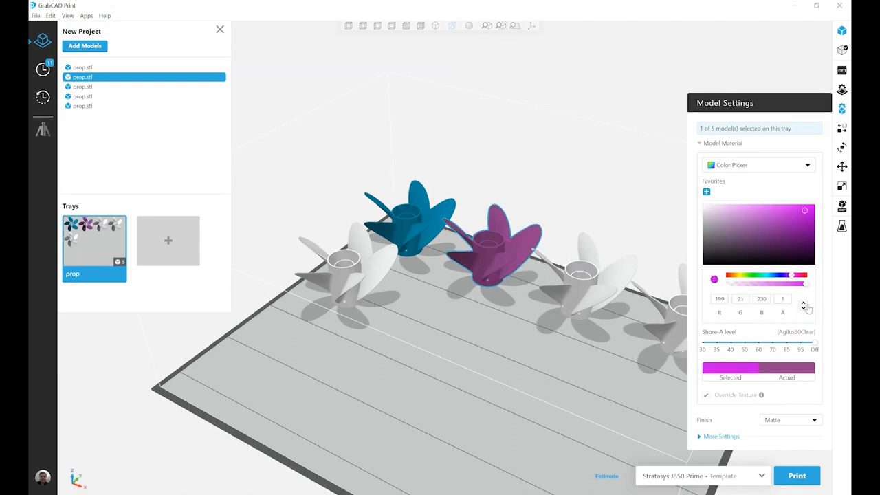
click(805, 306)
Try an alpha of 0.25 on the purple propeller, return it to 1, and set the Shore-A level to 50.
drag(806, 284, 747, 287)
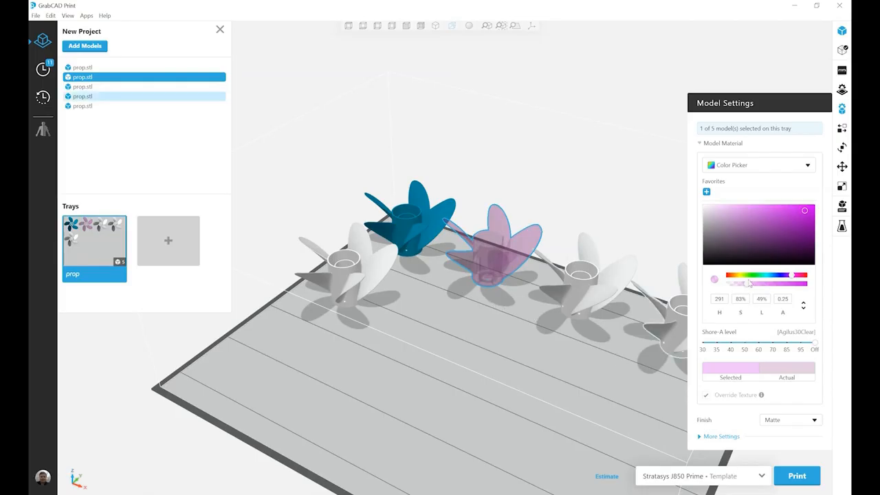
drag(748, 288, 811, 284)
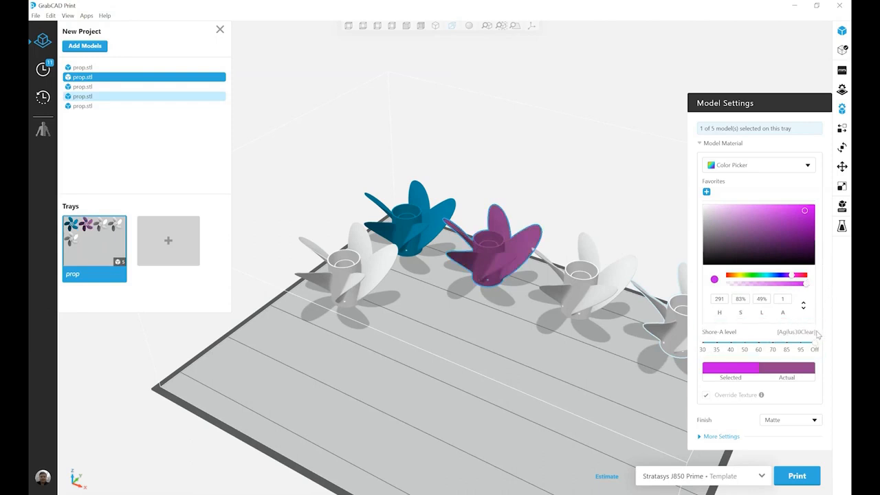
click(746, 343)
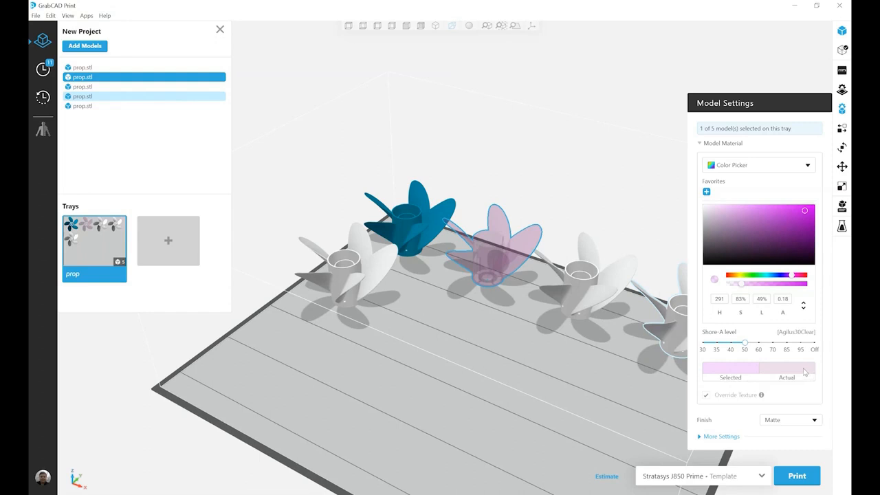
Assign the third propeller in the row an orange Digital Materials blend of VeroMagenta-V and VeroYellow-V.
click(591, 294)
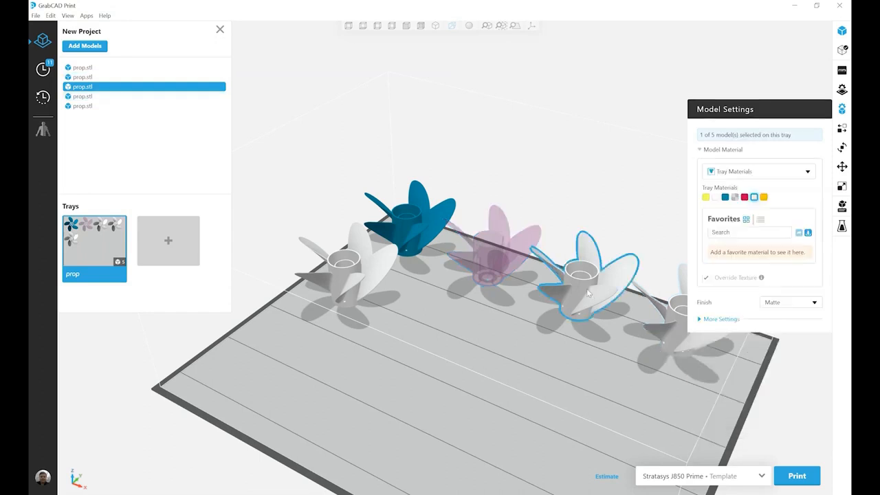
click(737, 171)
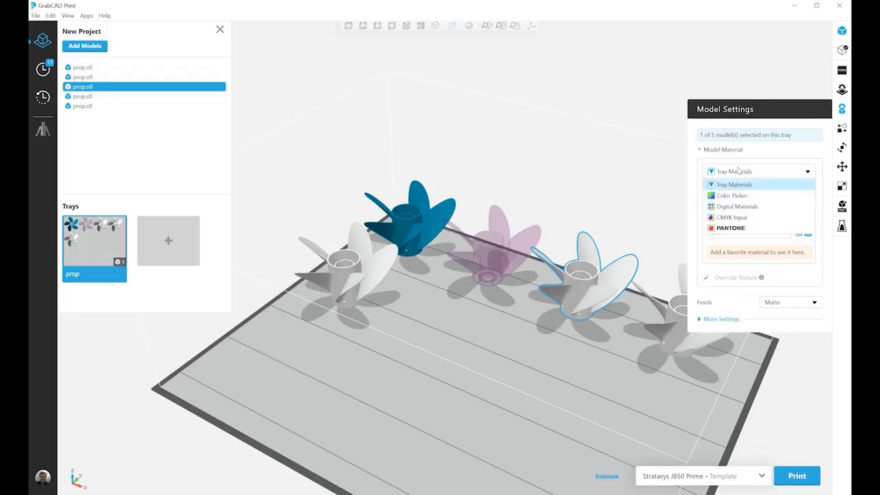
click(766, 207)
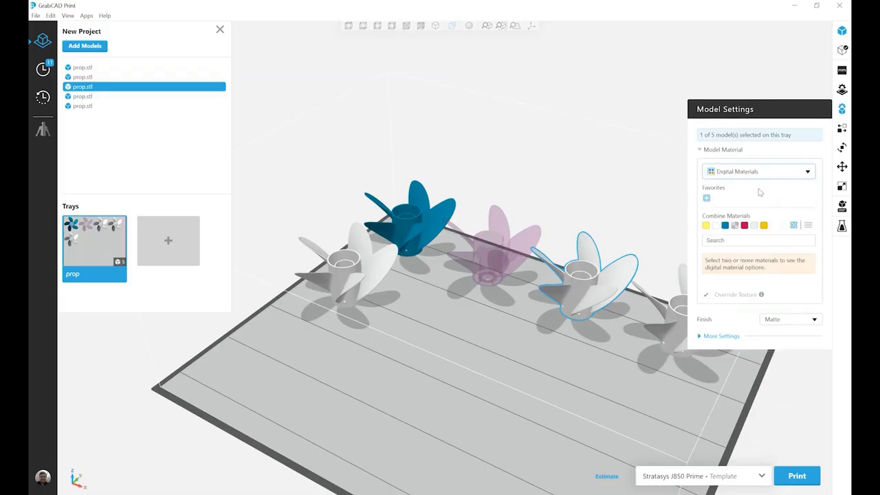
click(745, 226)
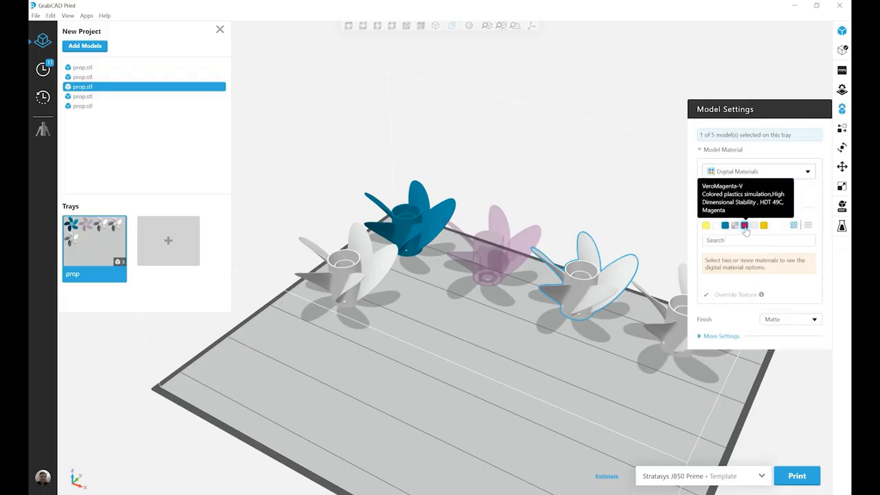
click(763, 226)
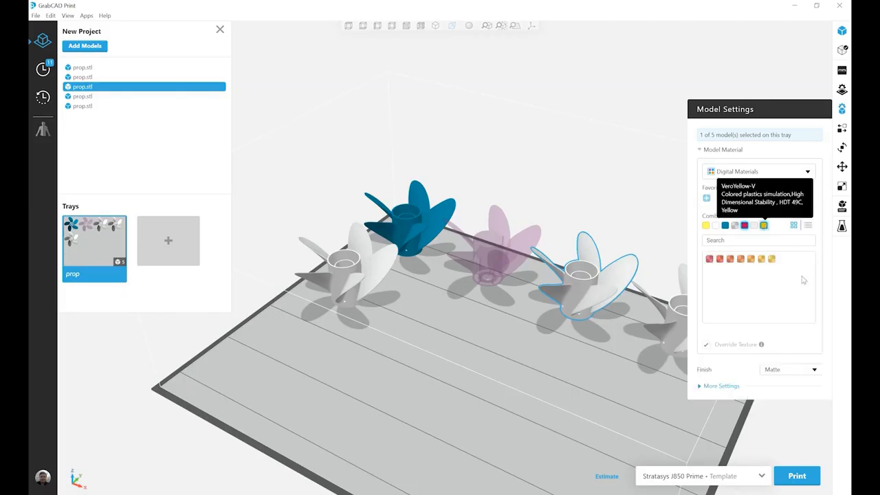
click(751, 258)
Switch the white propeller beside the orange one to CMYK Input, with cyan at 15, magenta at 15 and yellow at 30.
drag(605, 343, 524, 331)
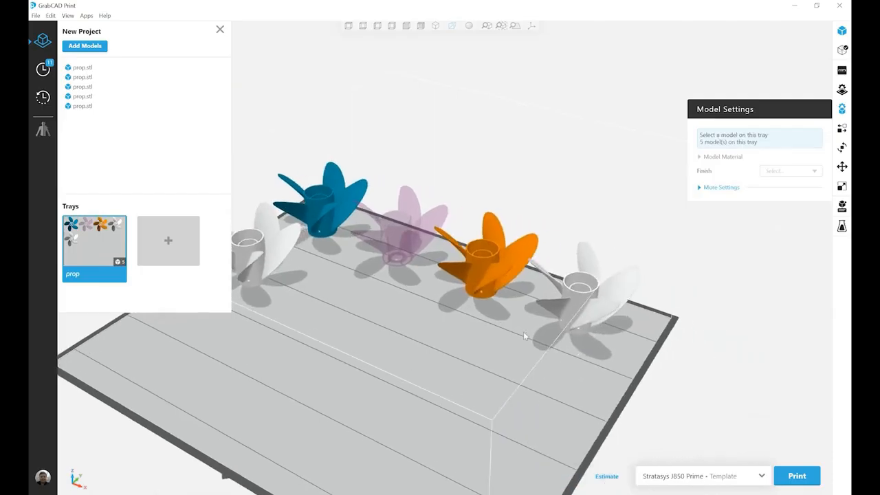
click(580, 291)
click(771, 174)
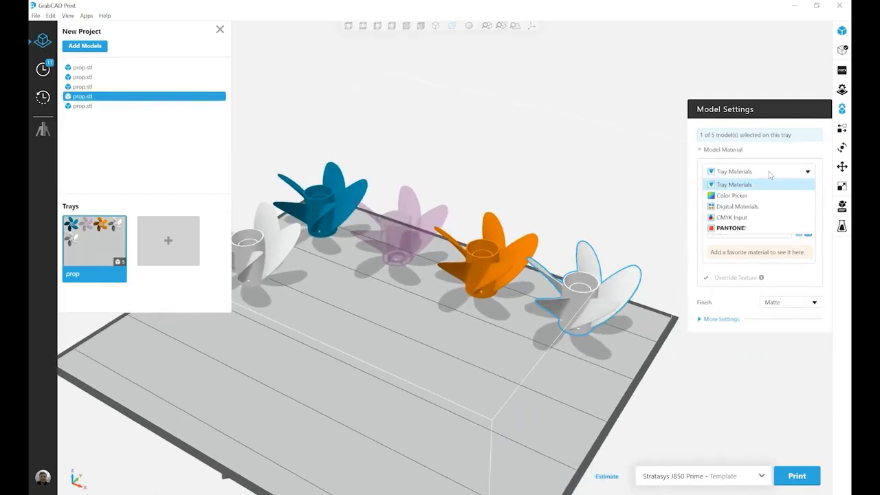
click(777, 218)
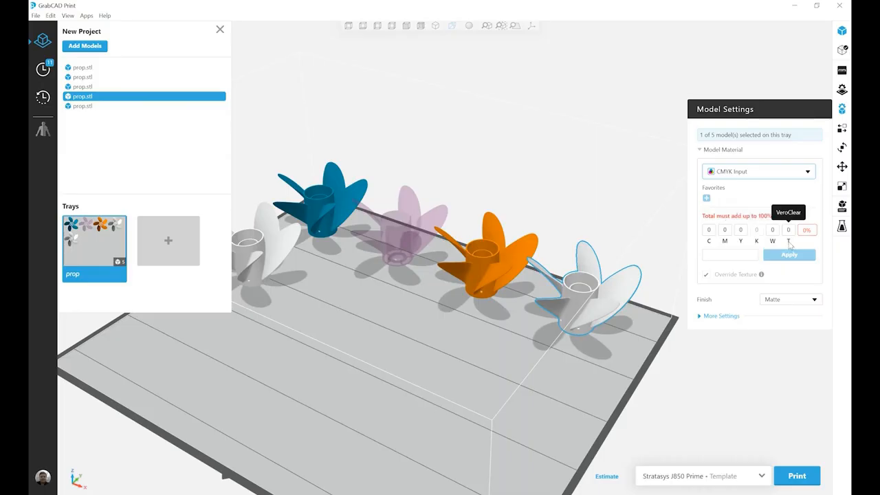
click(707, 227)
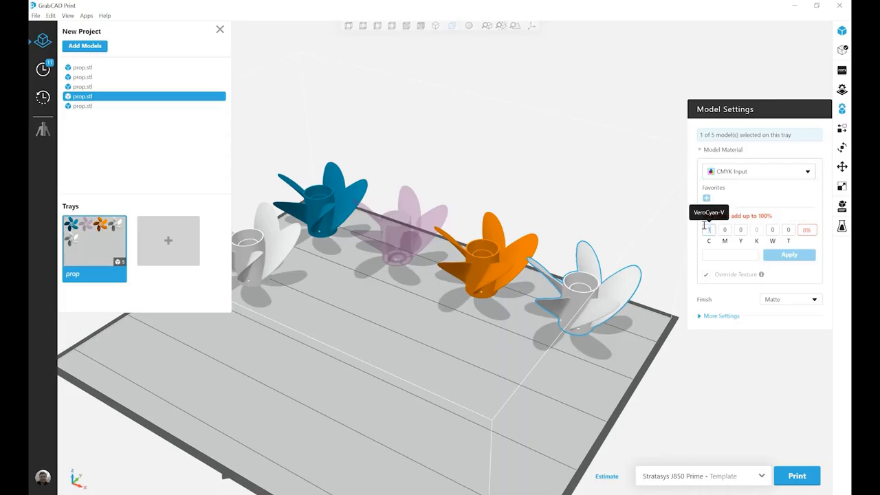
text(15)
click(722, 231)
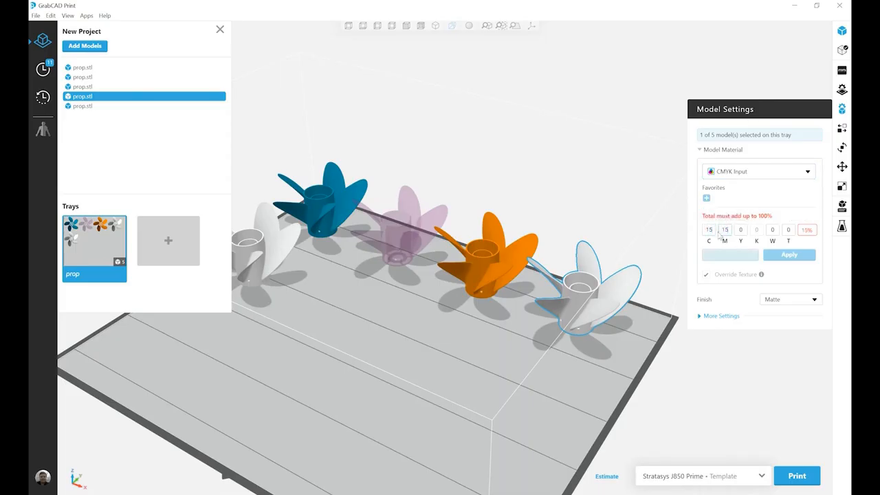
click(743, 229)
drag(742, 228, 739, 228)
text(30)
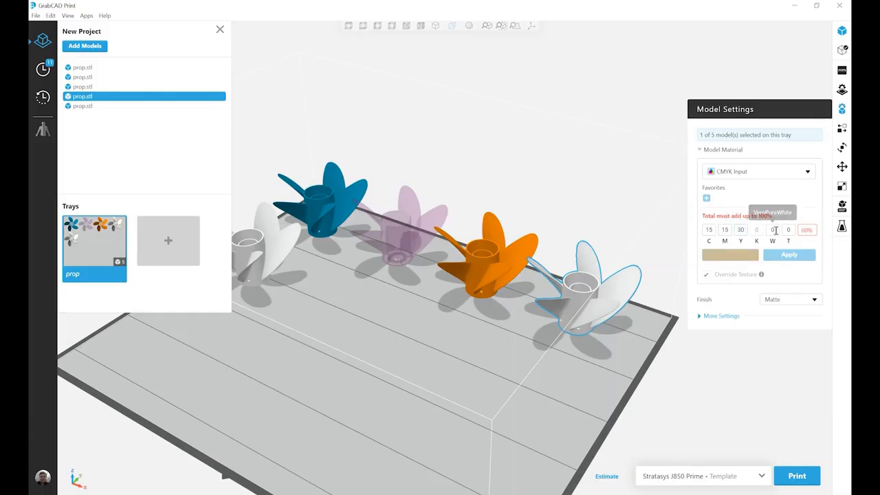
Complete the CMYK mix with white at 20 and transparent at 20, and apply it to the propeller.
double_click(775, 230)
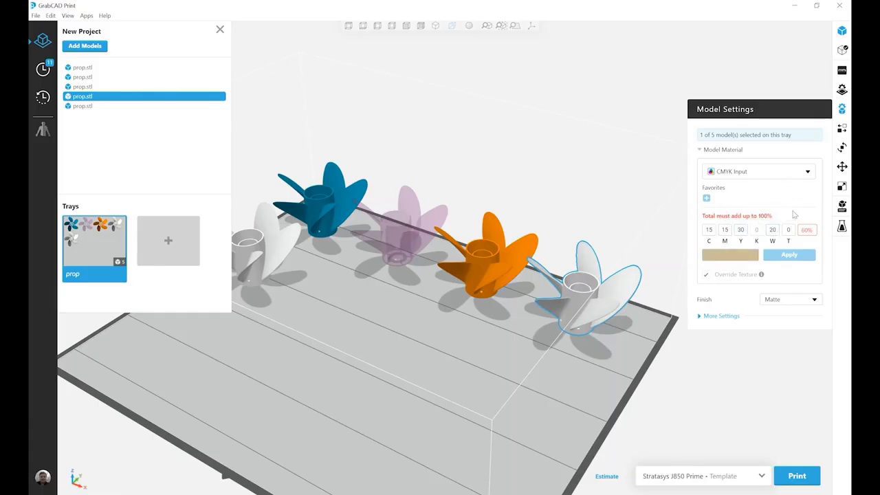
double_click(785, 231)
click(789, 217)
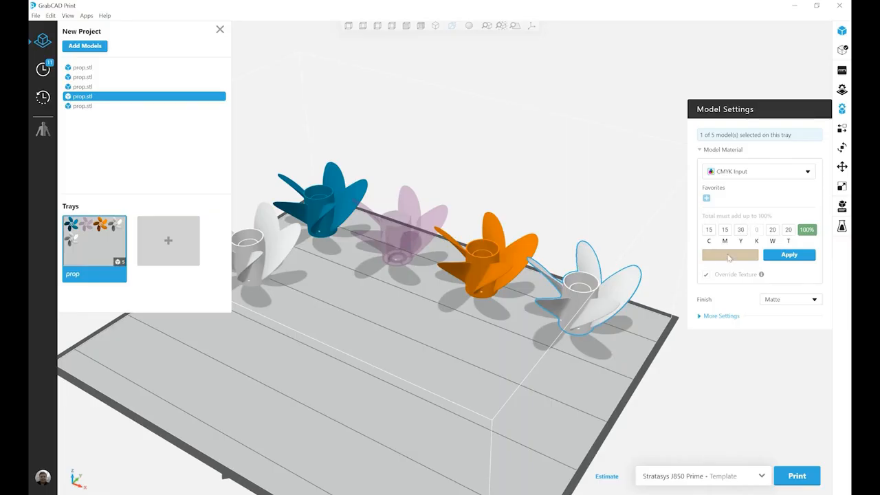
click(791, 255)
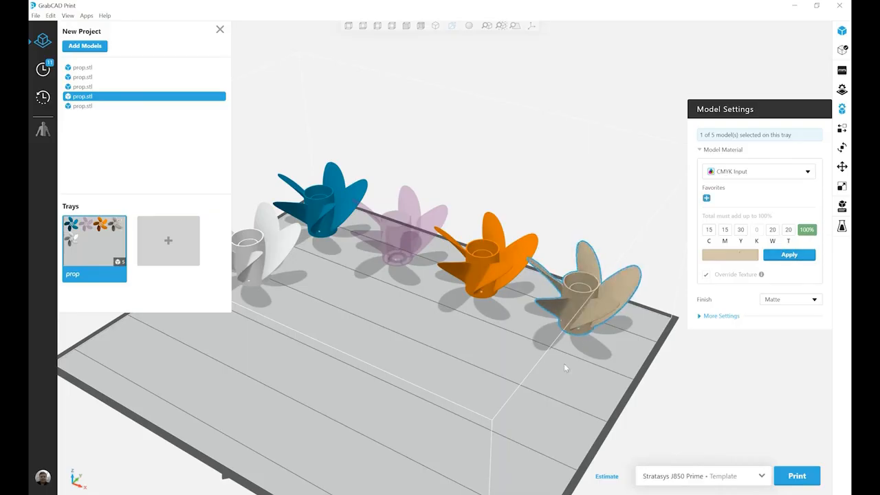
Switch the last white propeller's material to PANTONE and browse the green, pink and red ranges of PANTONE Solid Coated.
mouse_move(450, 322)
right_down()
mouse_move(550, 330)
mouse_move(620, 353)
mouse_move(441, 323)
right_up()
scroll(440, 318, up, 3)
middle_drag(439, 313, 558, 317)
click(504, 269)
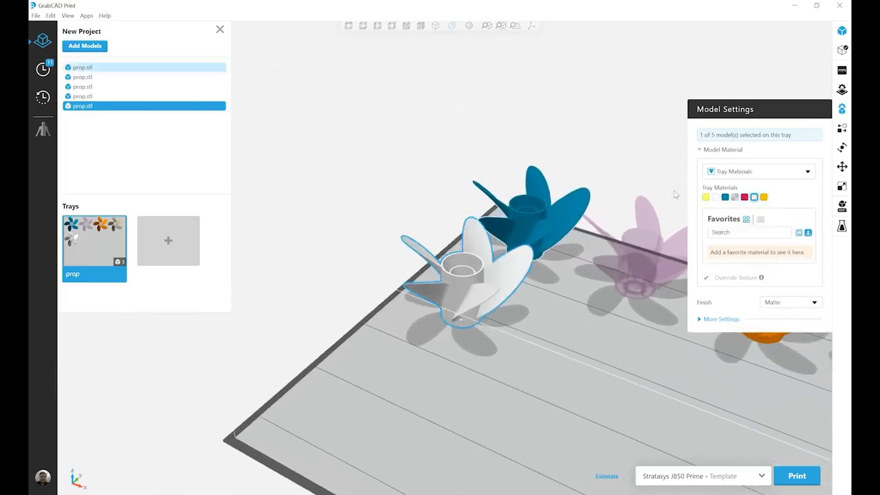
click(767, 170)
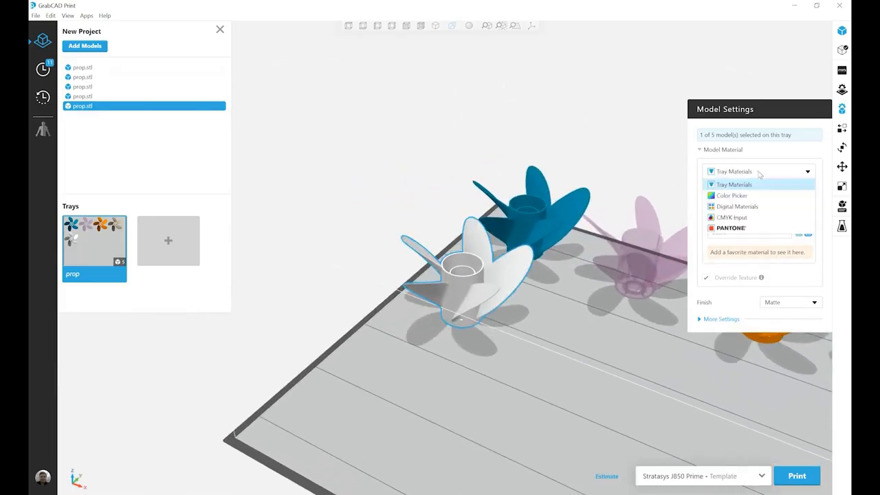
click(745, 230)
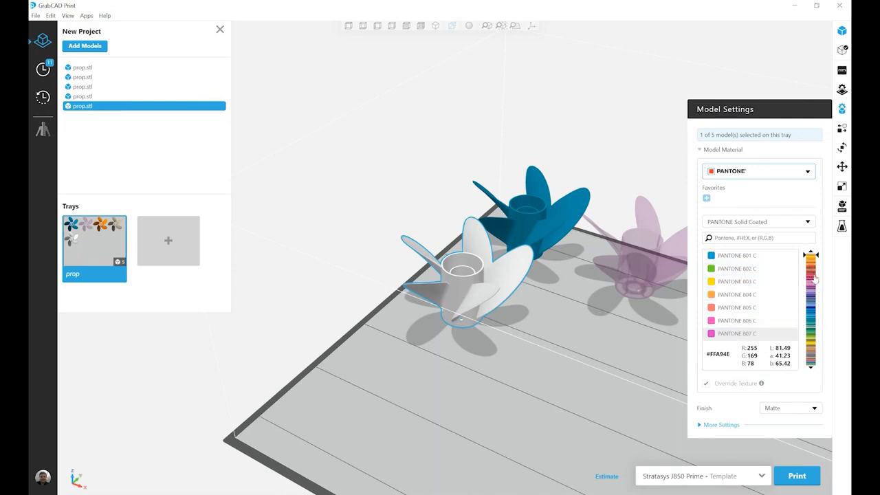
click(810, 335)
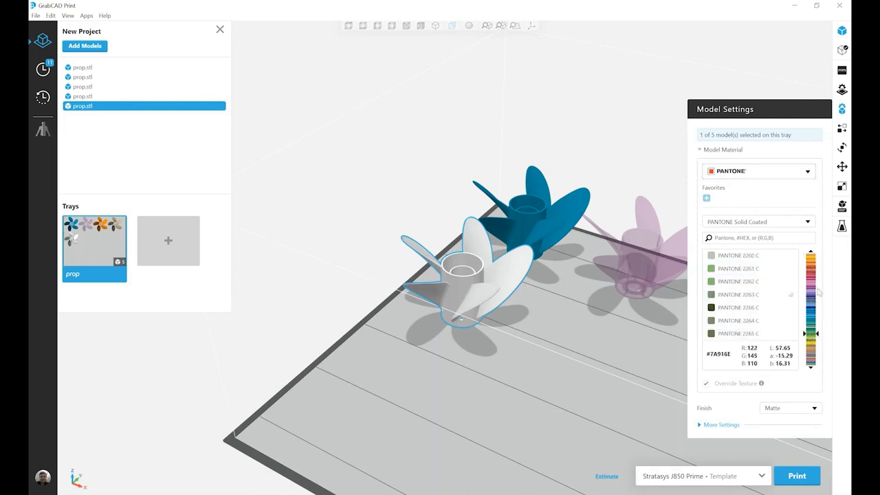
click(811, 280)
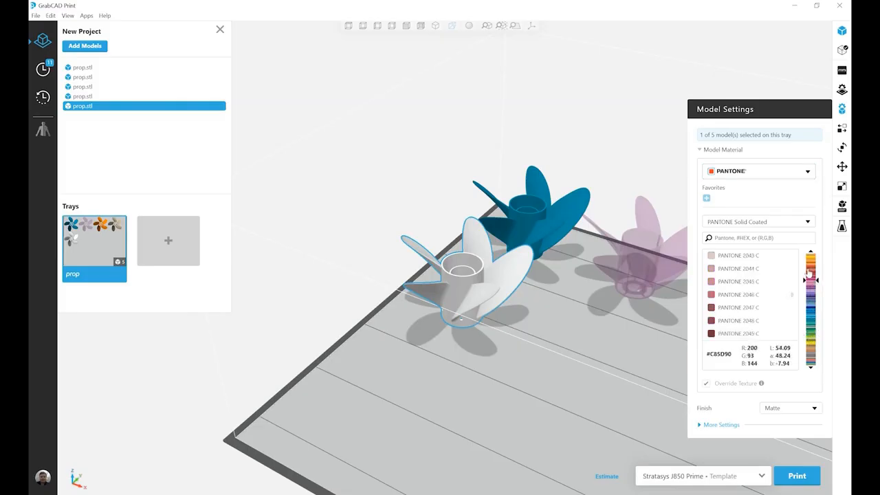
click(811, 269)
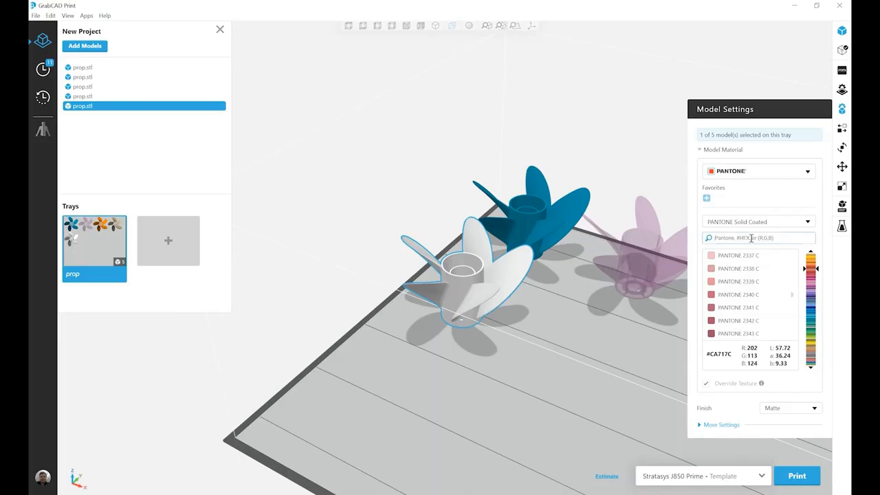
Search the Pantone colours for 2249 and apply PANTONE 2249 C to the selected propeller.
click(752, 238)
text(2249)
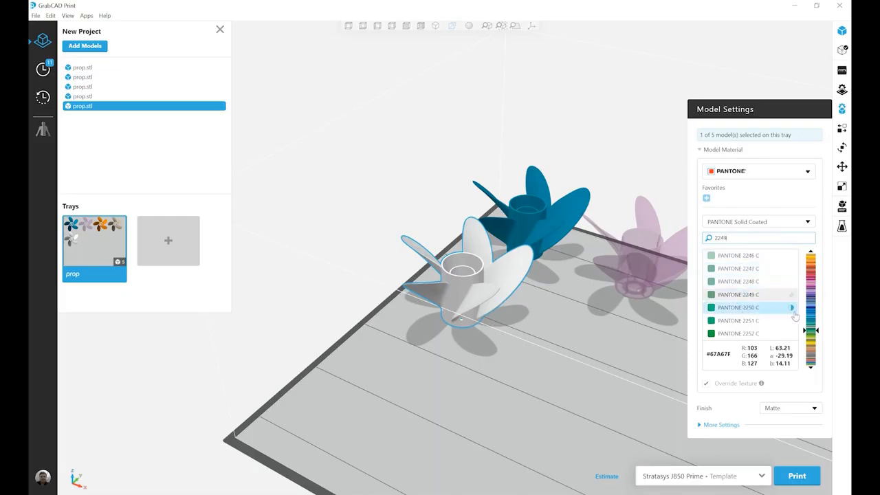
mouse_move(792, 311)
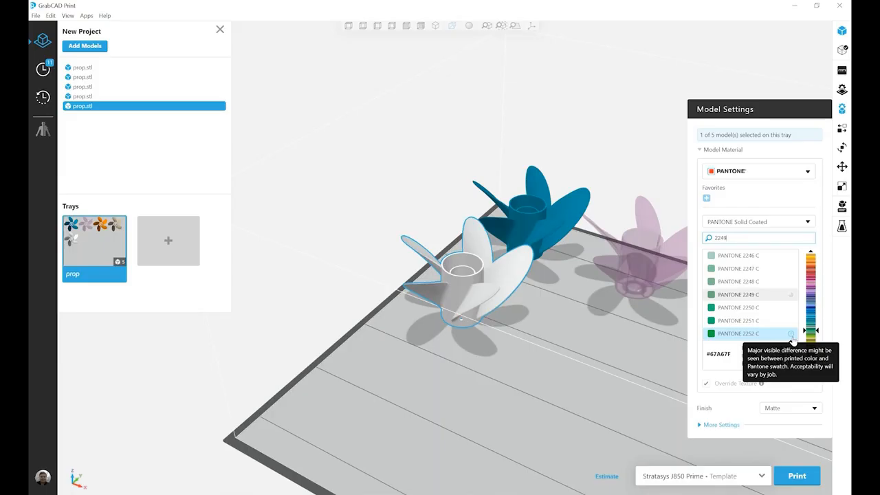
click(767, 297)
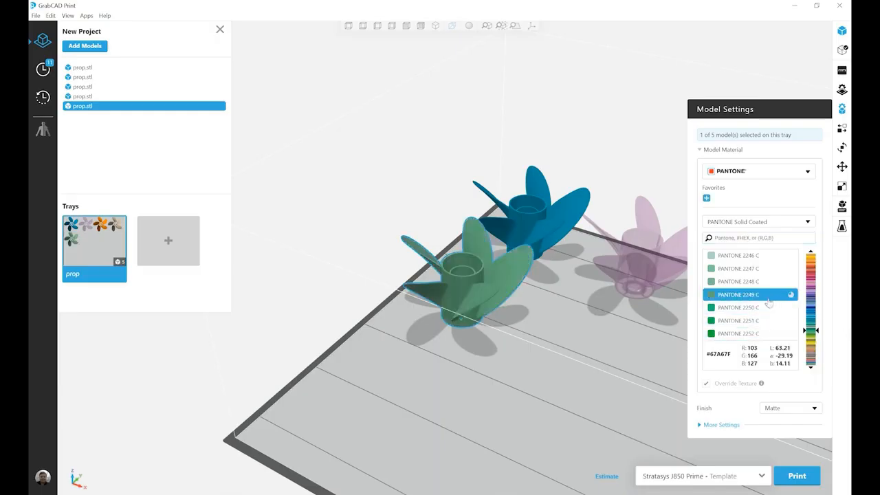